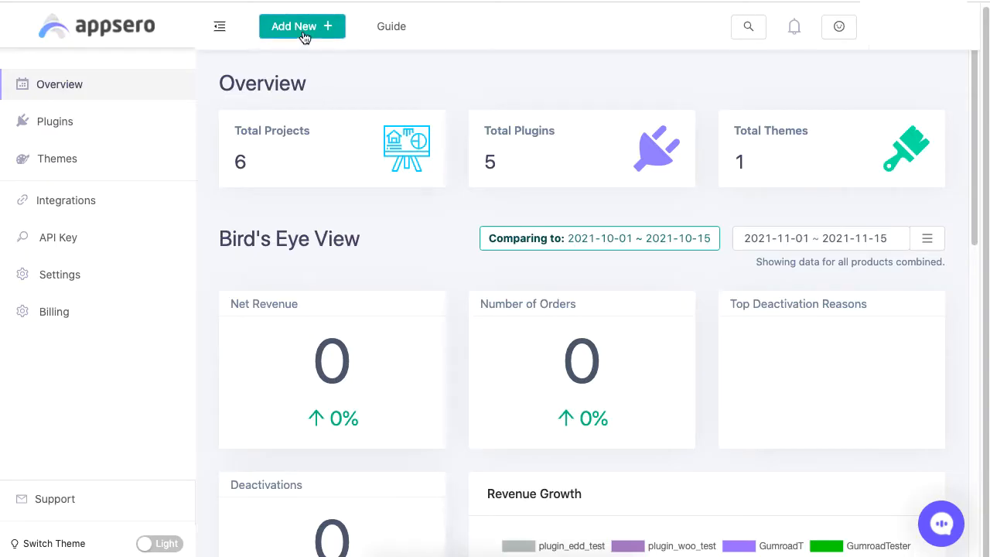
Step: Start adding a new plugin and declare it a premium plugin with licensing
click(302, 36)
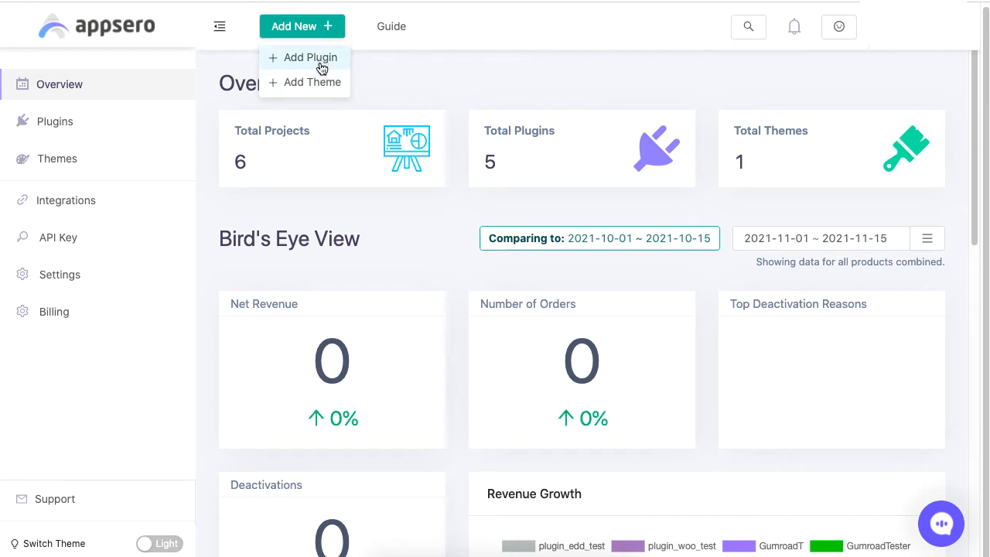
click(320, 60)
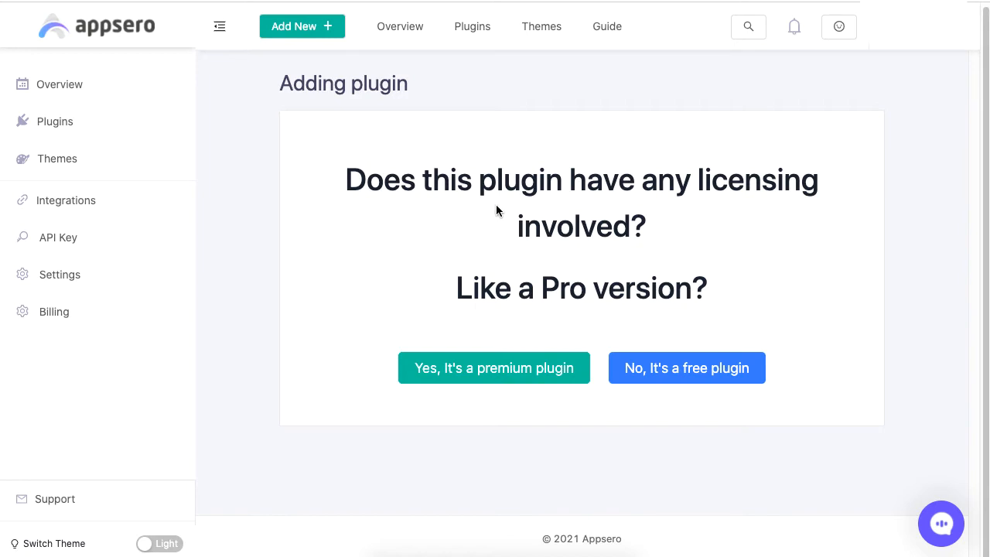
click(541, 369)
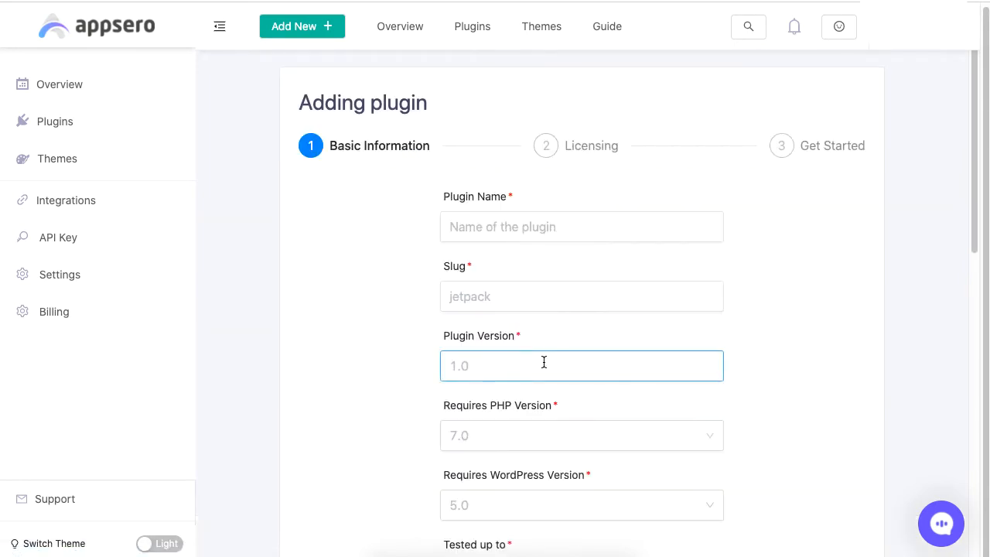
Step: Fill in the plugin's basic information with the name Lotus and plugin version 1.0
scroll(544, 363, down, 10)
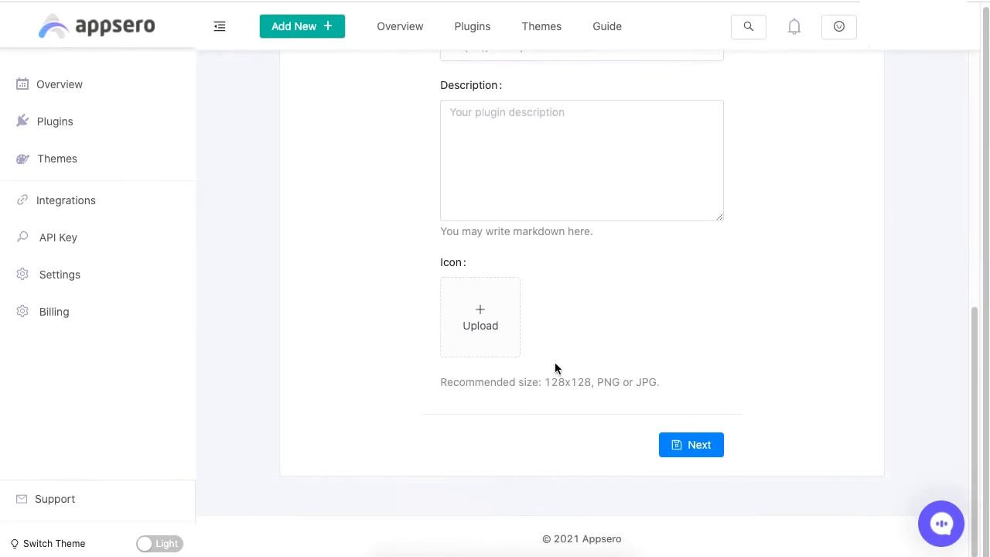
scroll(554, 362, up, 10)
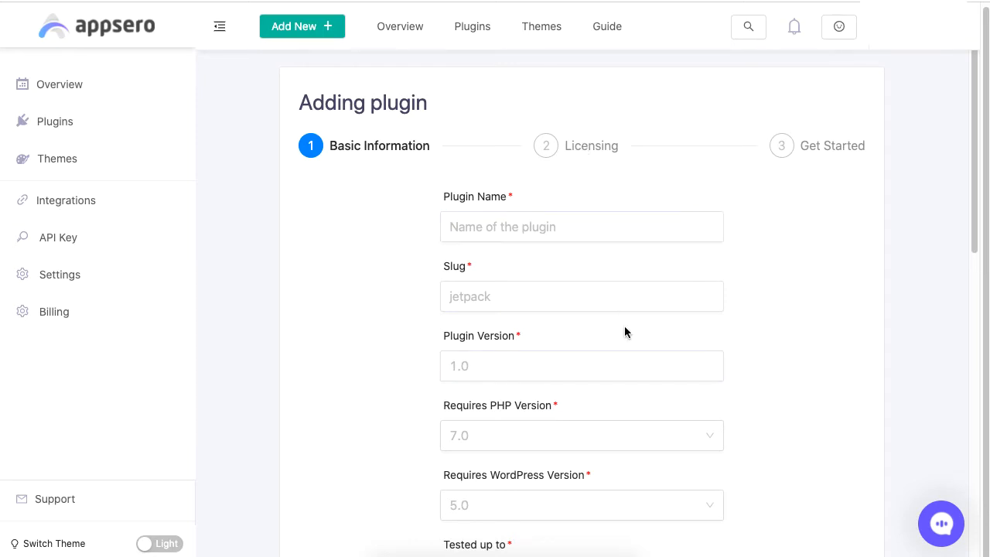
scroll(625, 330, down, 3)
scroll(625, 325, down, 4)
scroll(611, 309, up, 7)
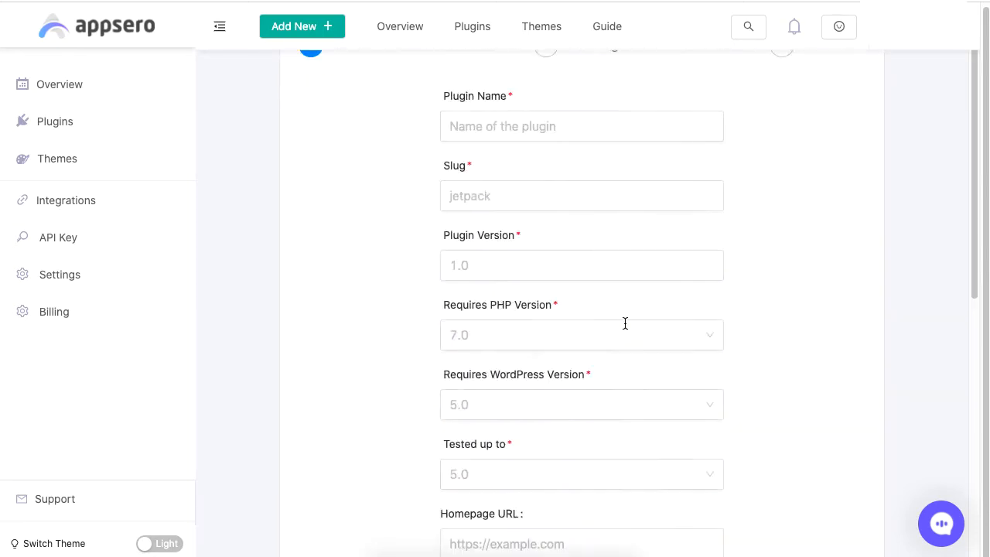
click(579, 227)
text(Lotus)
click(609, 367)
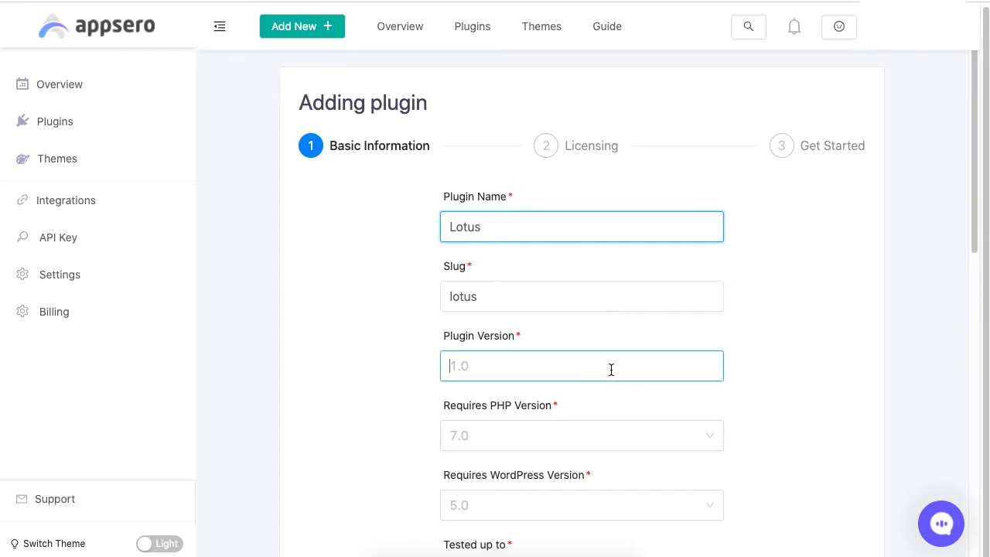
click(619, 401)
Step: Set the plugin's required PHP version to 7.3 and required WordPress version to 5.7
click(630, 430)
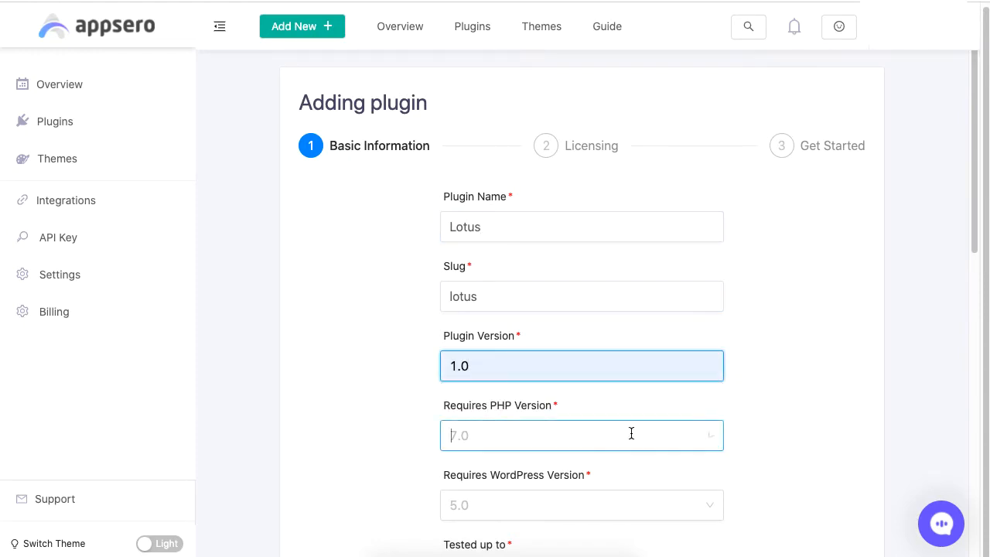
click(531, 320)
scroll(546, 314, down, 3)
click(550, 307)
click(564, 358)
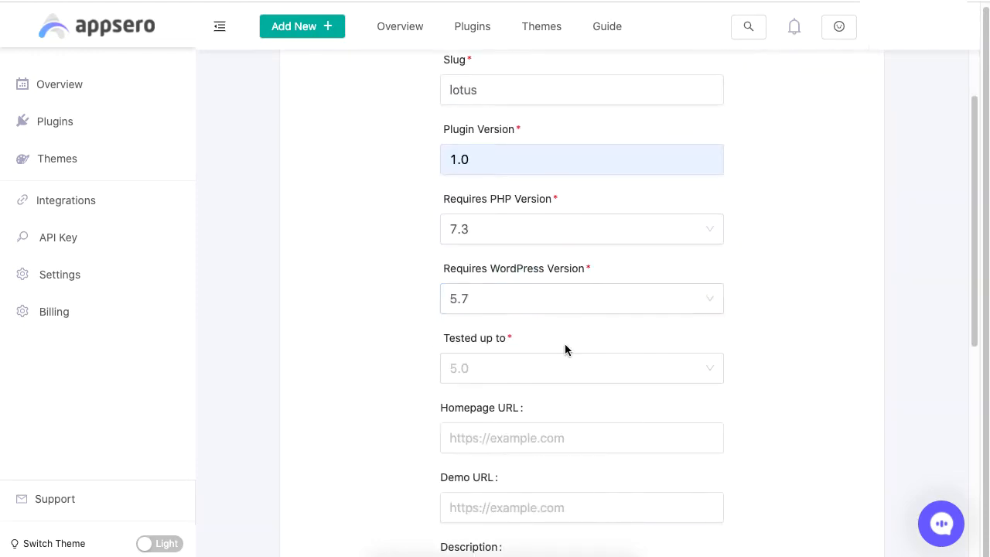
Step: Choose the WordPress version the plugin is tested up to and continue to the licensing stage
scroll(550, 310, down, 4)
click(526, 106)
click(541, 168)
scroll(704, 449, down, 3)
click(700, 447)
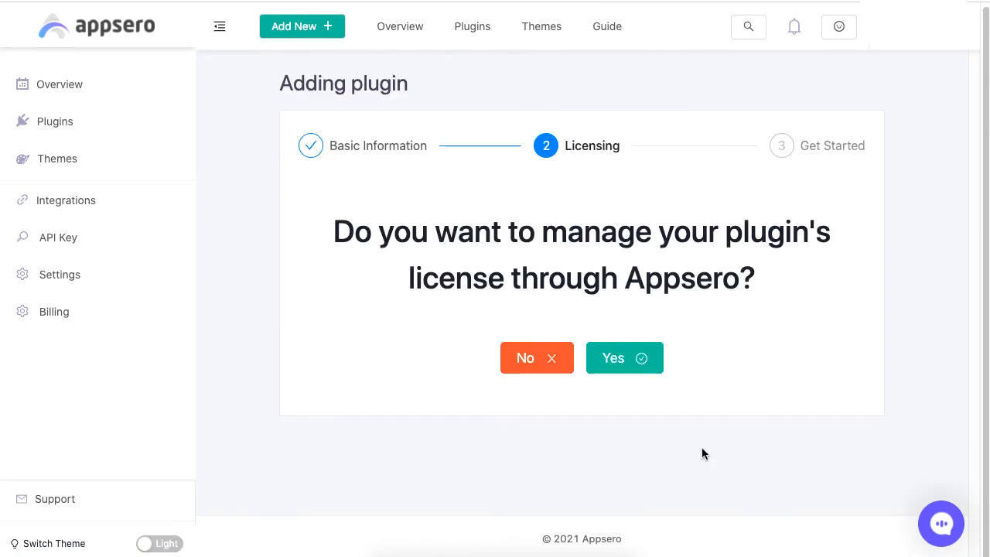
Step: Choose to manage the plugin's license through Appsero with Gumroad as the platform, and confirm the Gumroad access token is ready
click(641, 371)
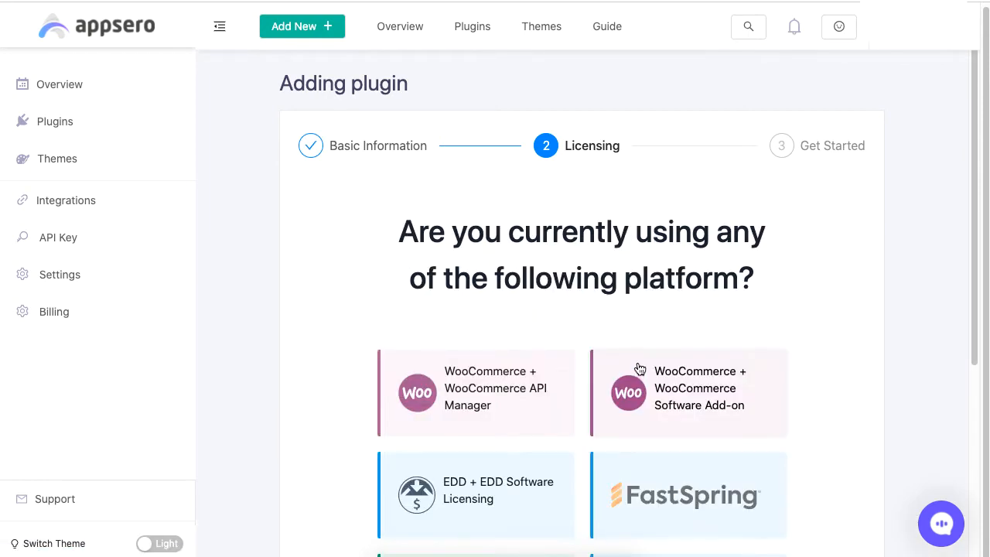
scroll(633, 342, down, 4)
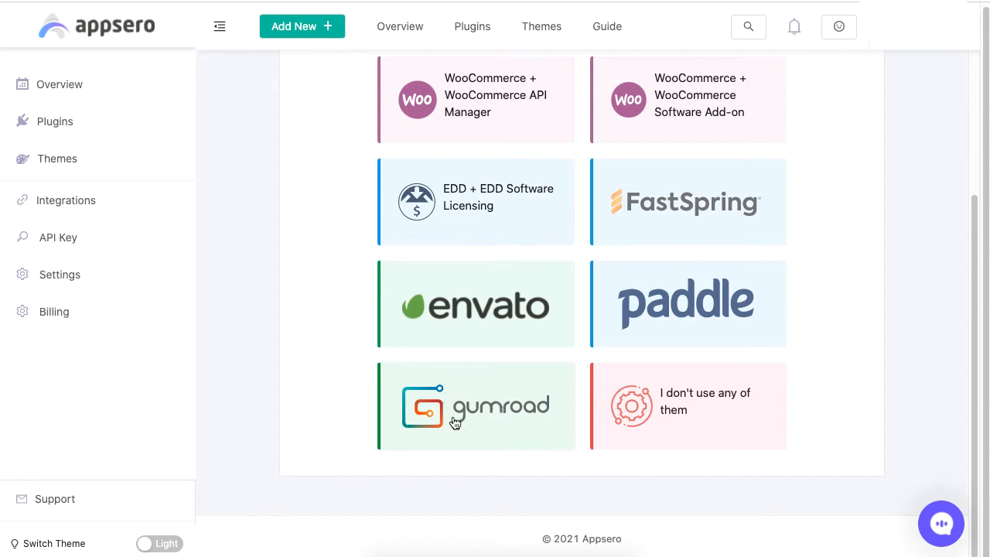
click(500, 411)
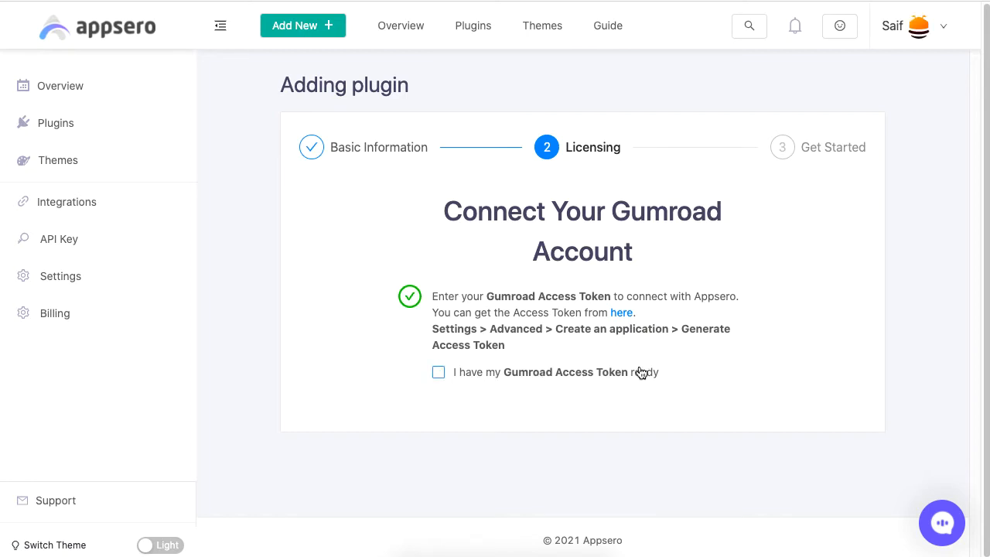
click(437, 373)
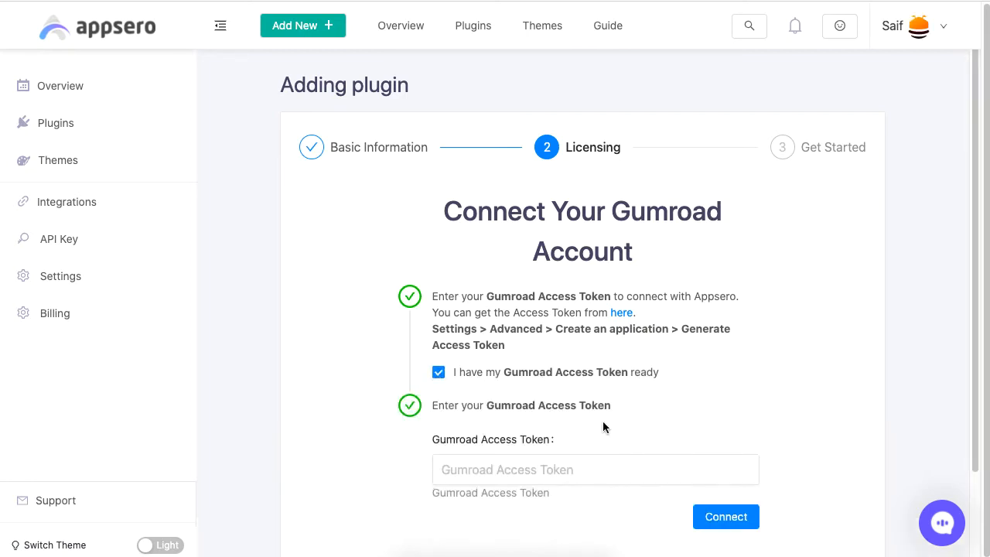
scroll(603, 421, down, 2)
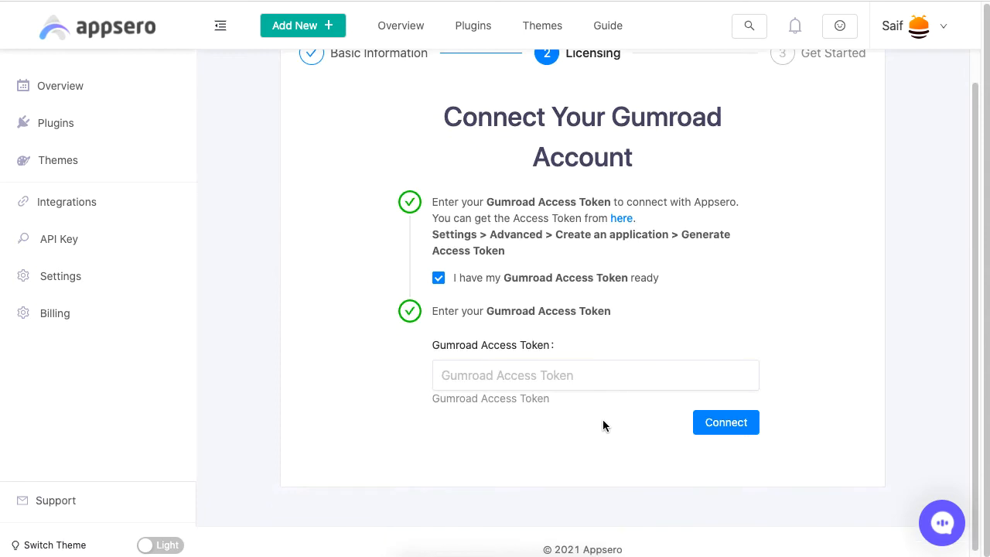
click(474, 370)
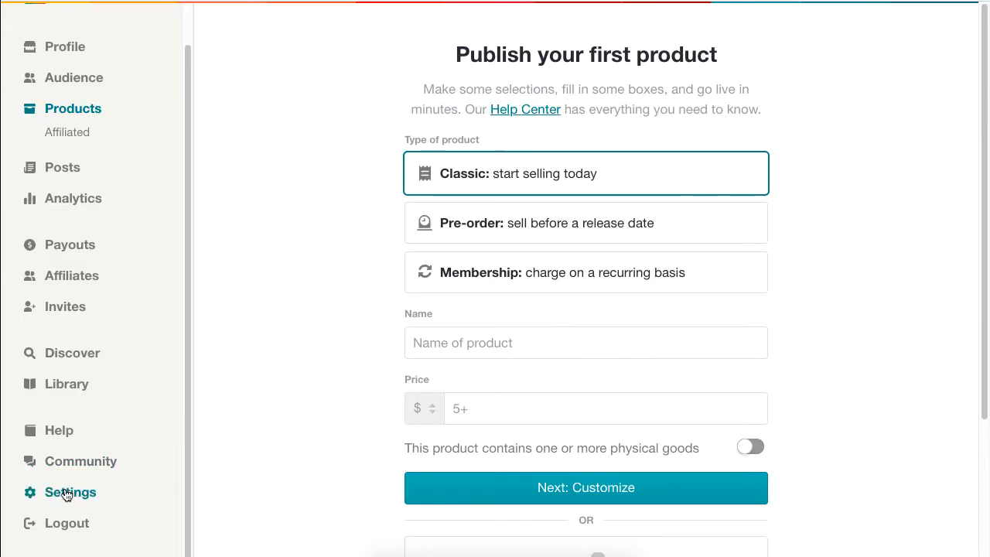
Step: Switch to Gumroad and open the Create application form in the advanced account settings
click(94, 499)
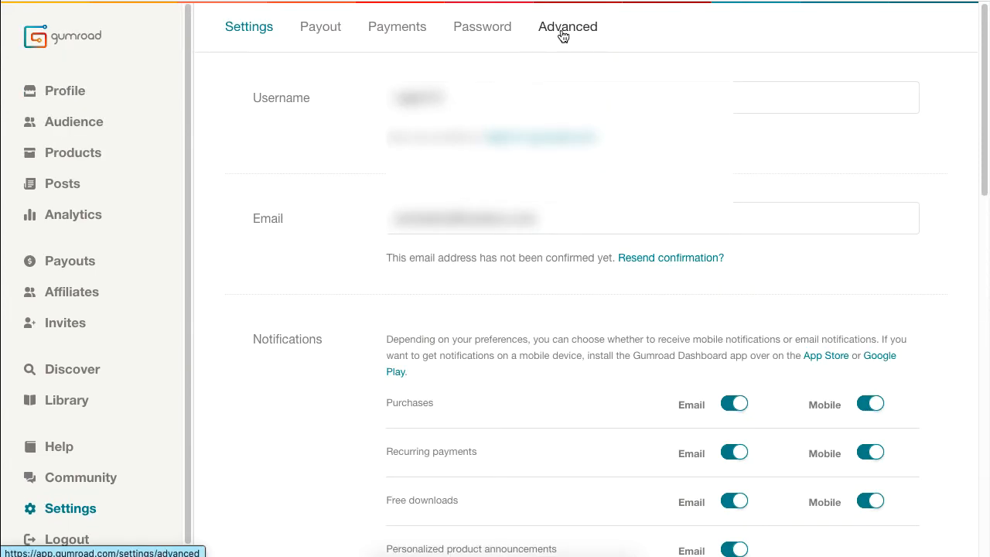
click(568, 28)
scroll(987, 441, down, 15)
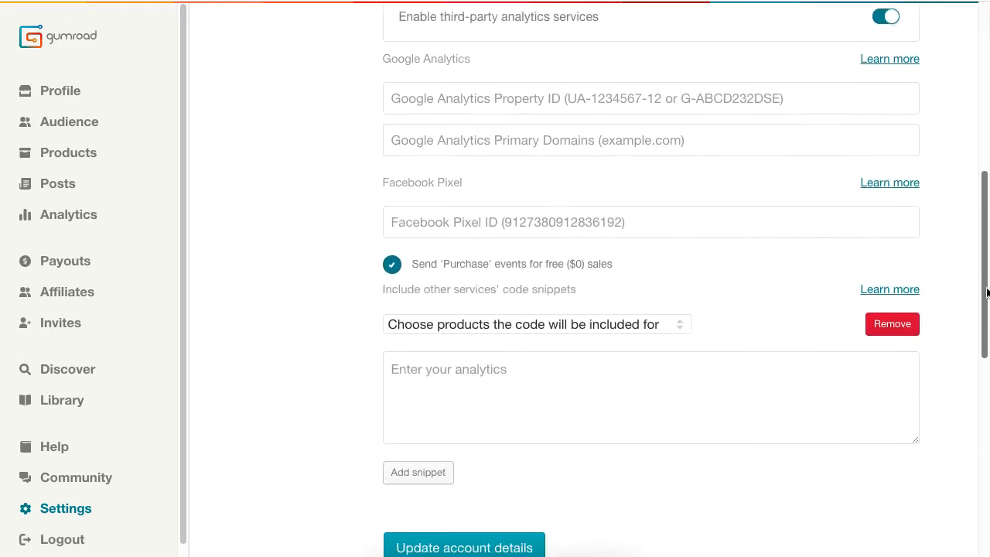
drag(987, 442, 987, 458)
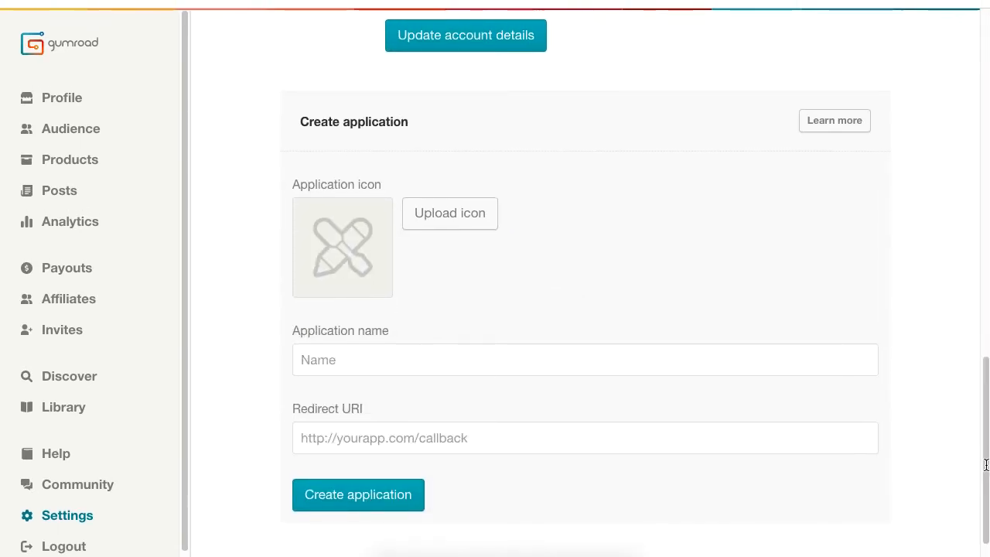
Step: Create a Gumroad application named Appsero using the copied redirect URI
click(360, 350)
text(Appsero)
click(449, 438)
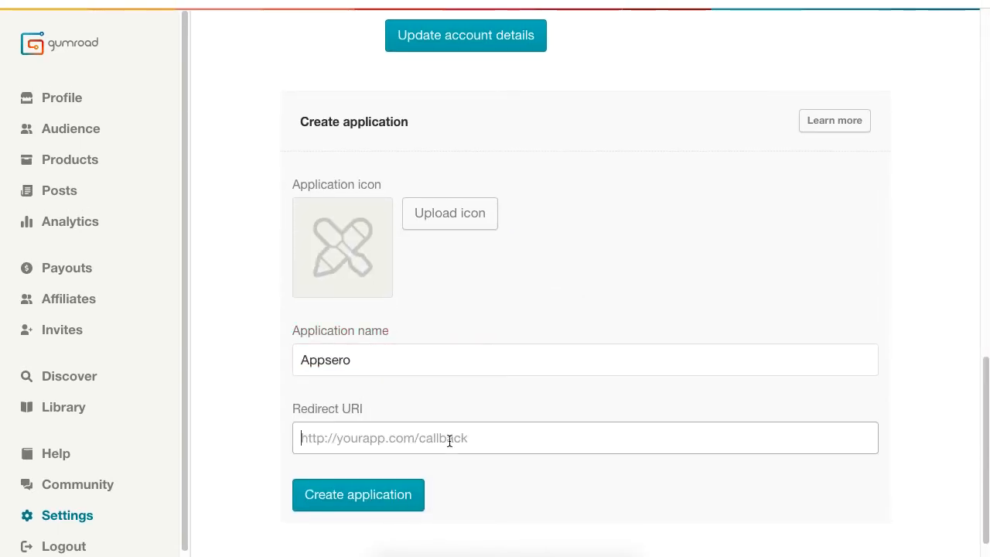
key(ctrl+v)
click(519, 482)
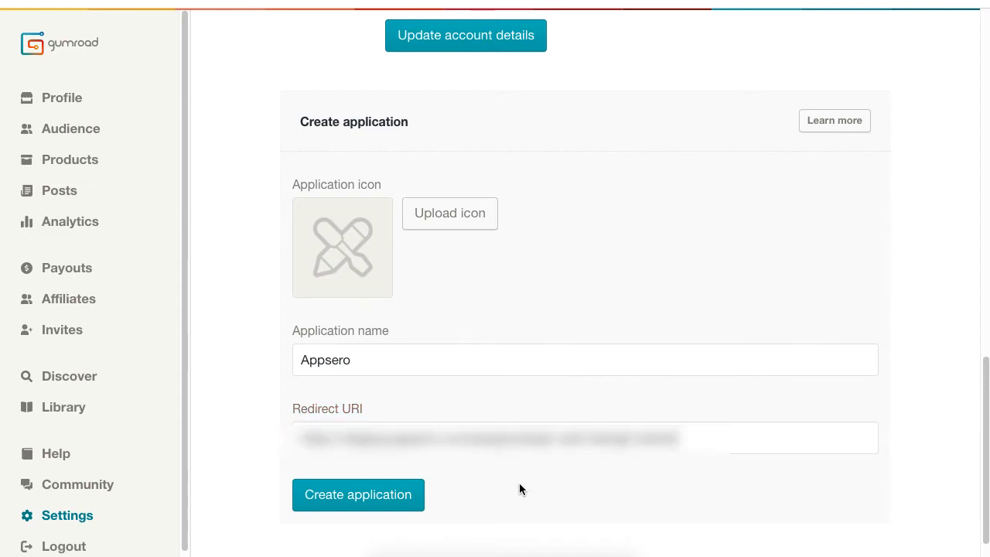
click(341, 496)
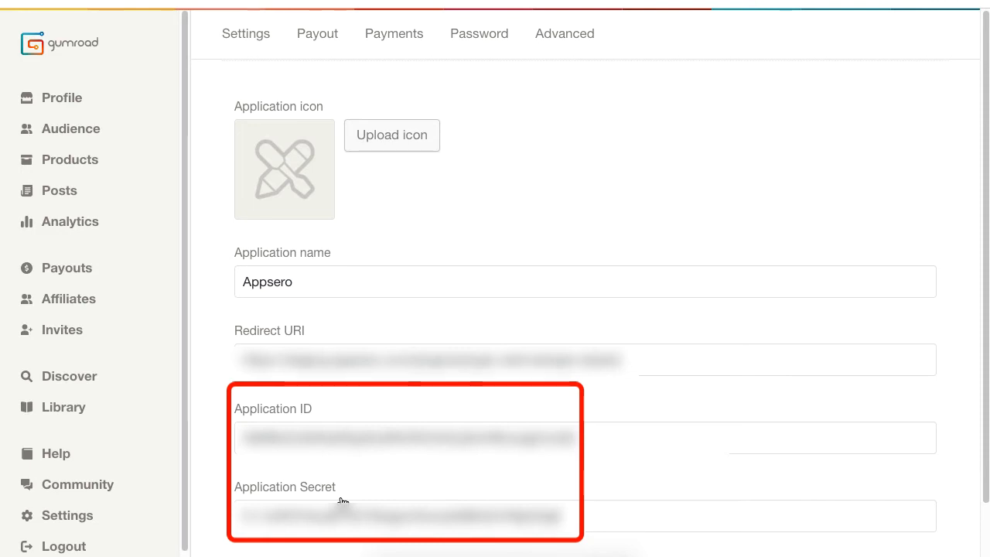
Step: Generate an access token for the Appsero application in Gumroad and update the application
scroll(432, 466, down, 1)
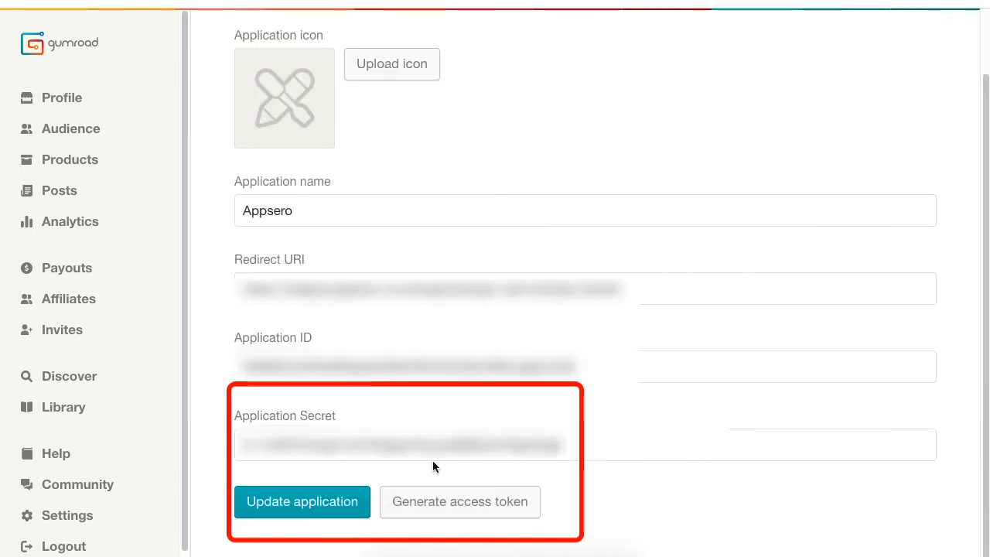
click(446, 516)
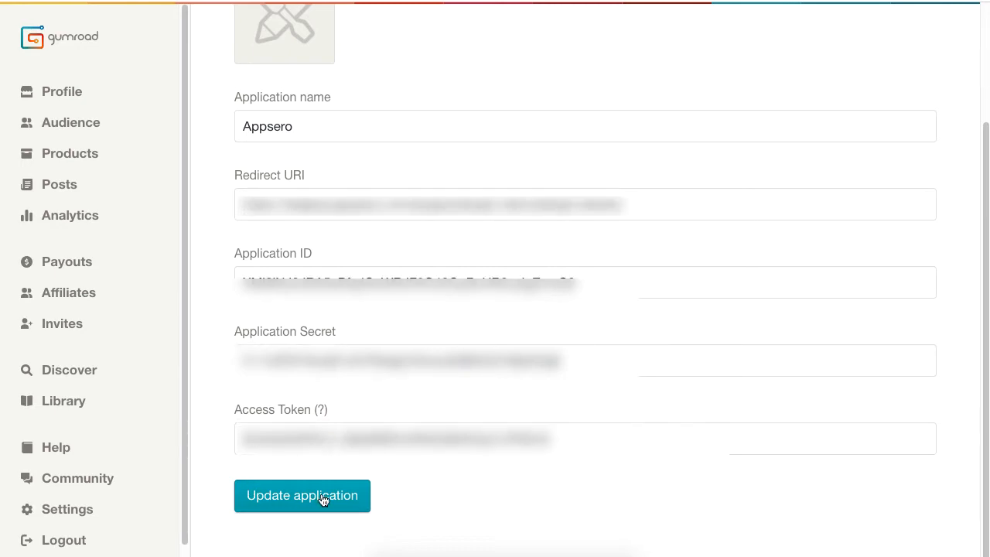
click(321, 507)
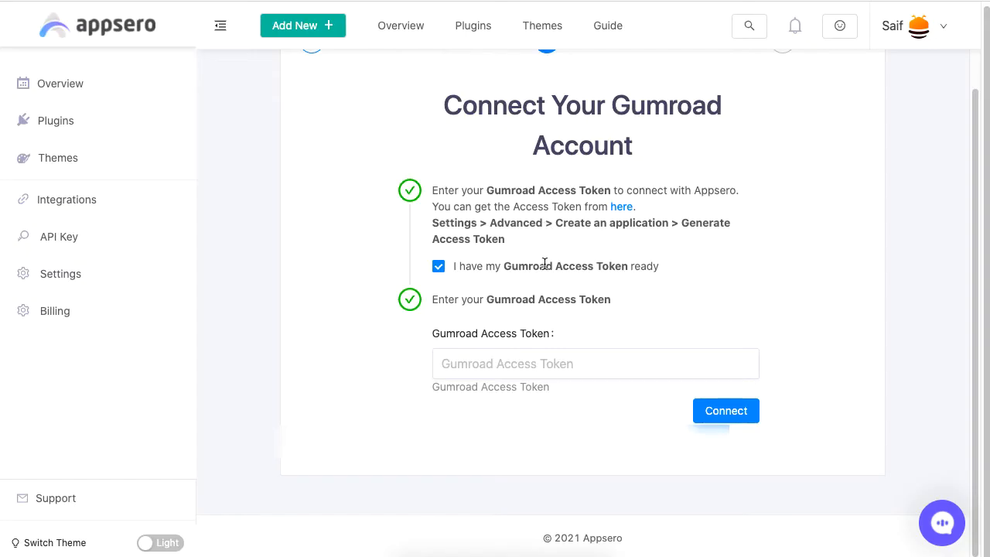
Step: Back in Appsero, connect the Gumroad account by pasting its access token, and confirm the products are ready at Gumroad
click(482, 356)
key(ctrl+v)
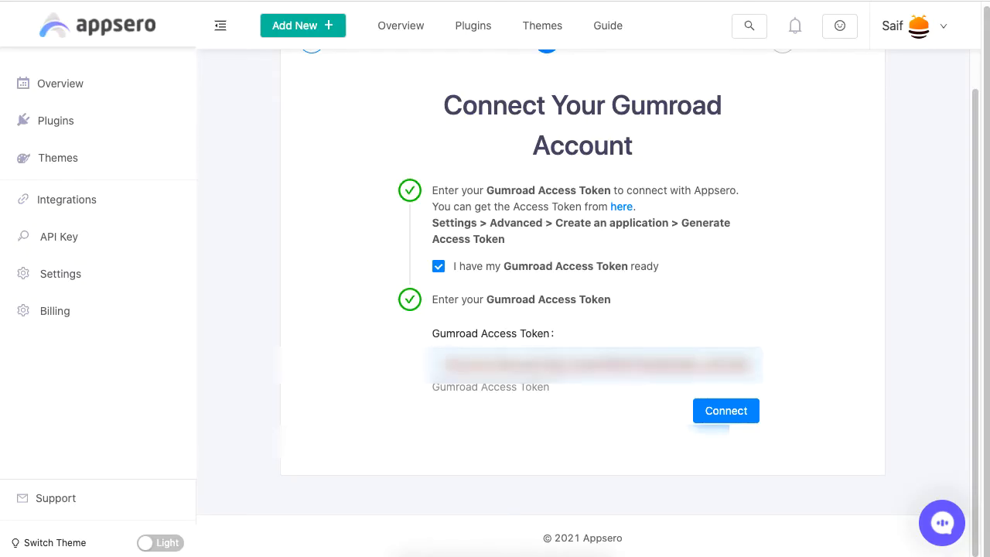
click(718, 418)
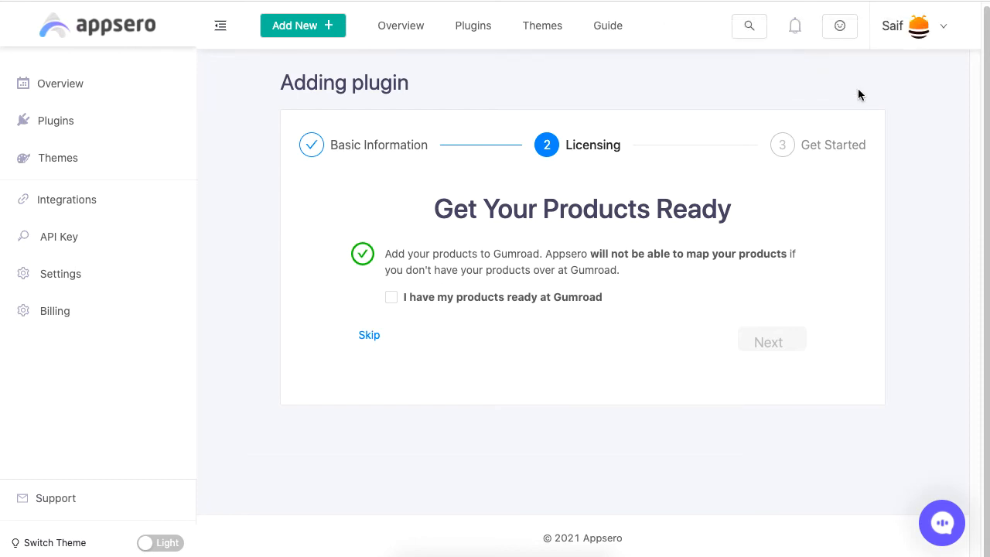
click(491, 301)
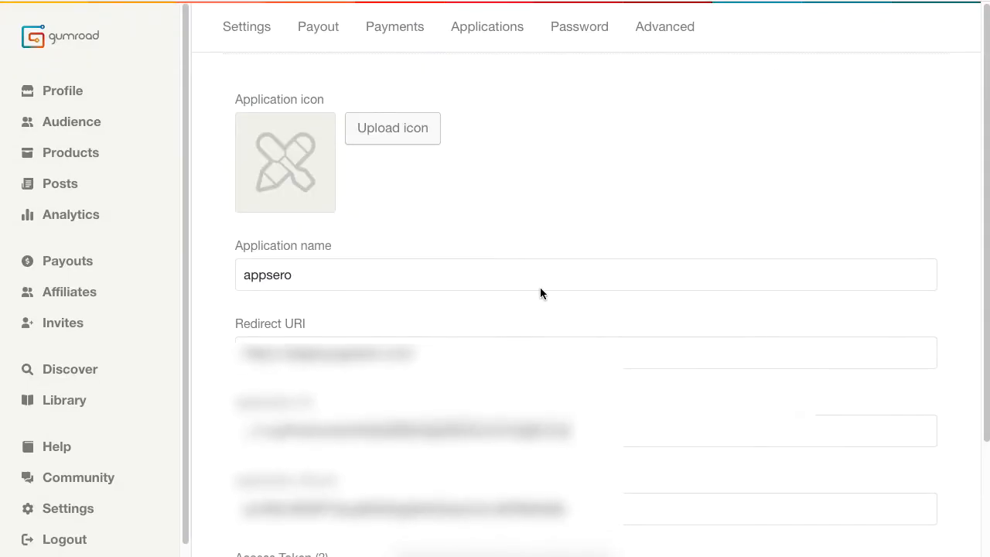
Step: In Gumroad's advanced settings, paste the Appsero webhook URL as the Ping endpoint and update the account details
click(670, 34)
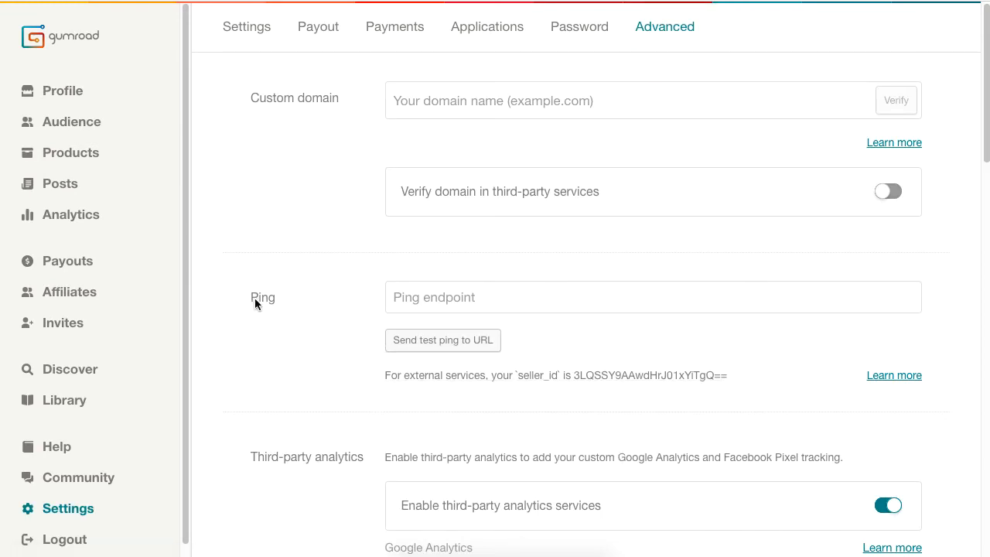
click(458, 296)
key(super+v)
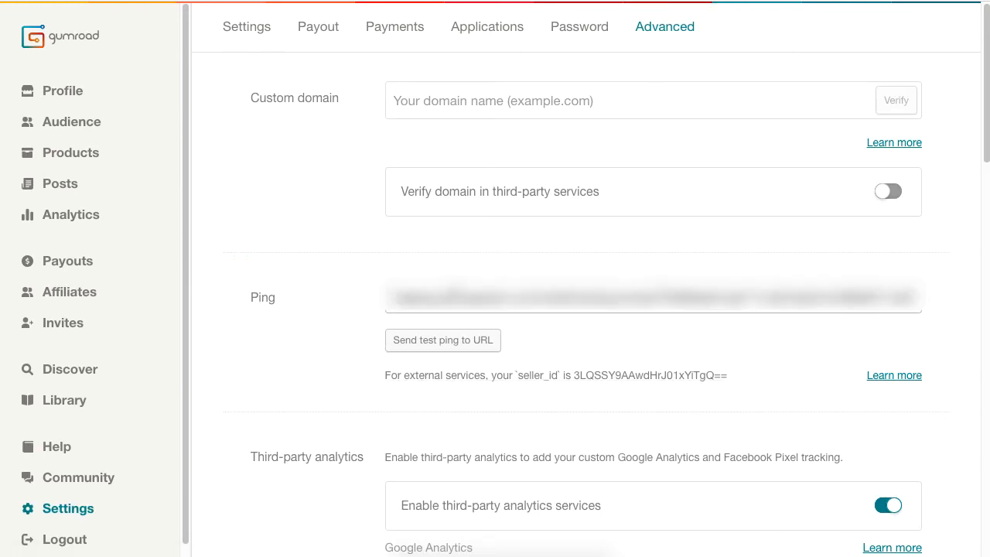
scroll(586, 294, down, 1)
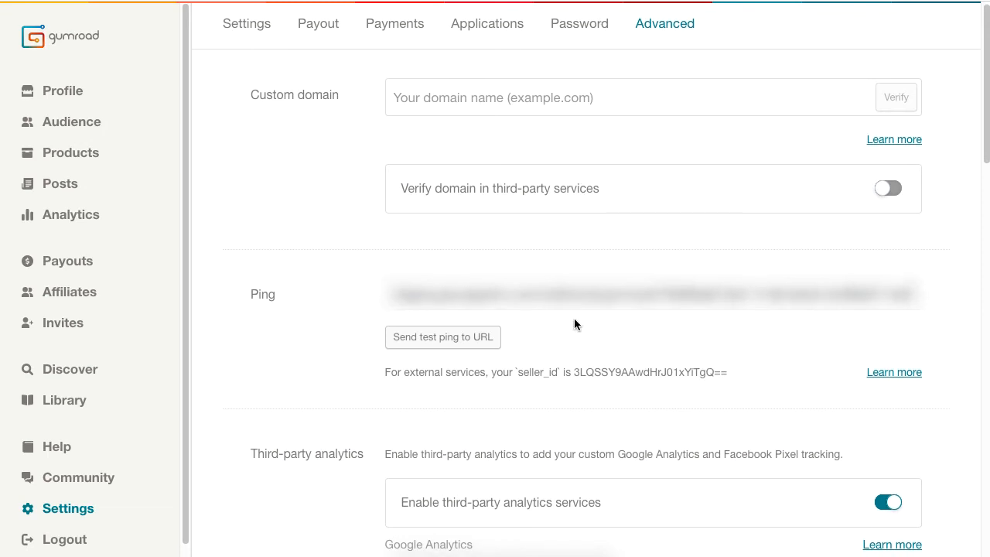
scroll(574, 318, down, 10)
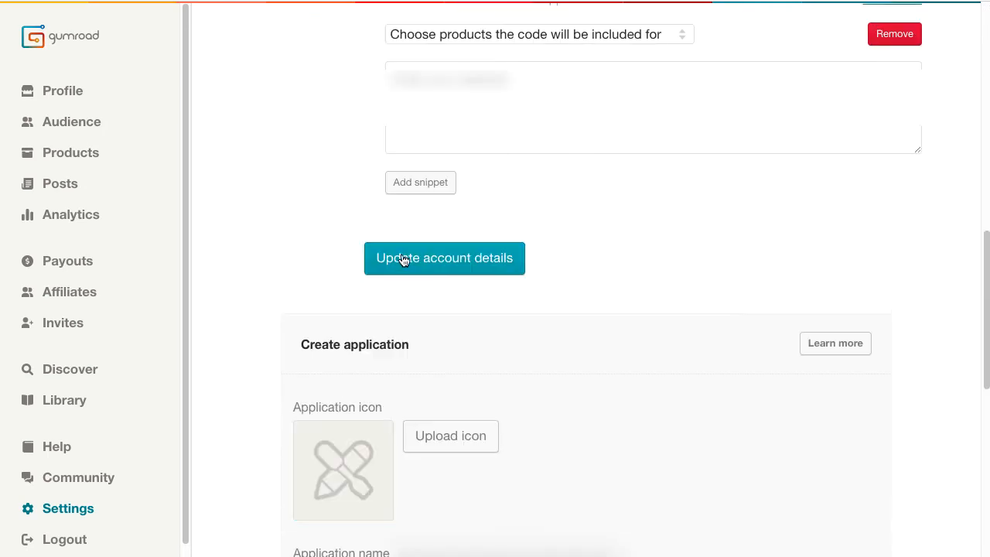
click(511, 263)
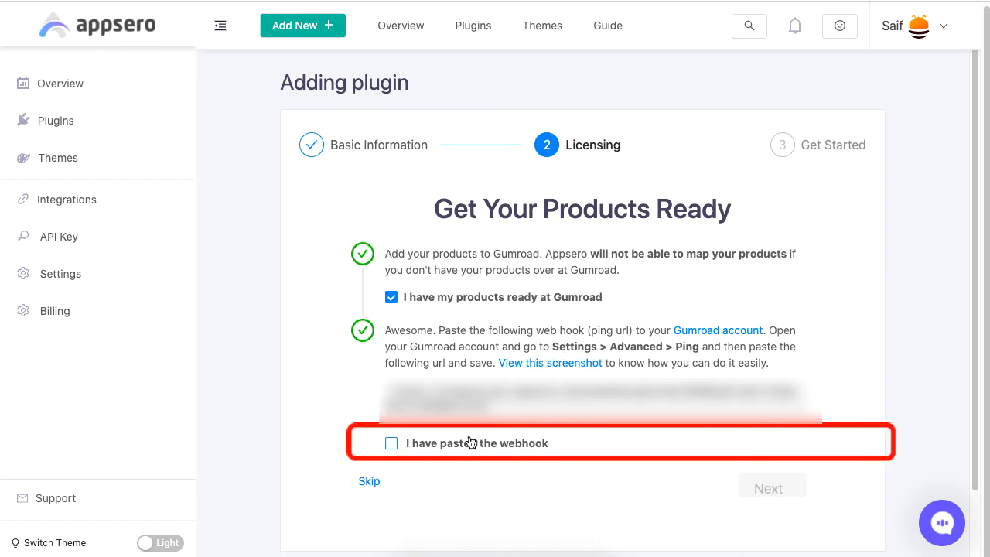
Step: Back in Appsero, confirm the webhook has been pasted and continue to the product's activation limit and pricing form
click(503, 447)
click(776, 488)
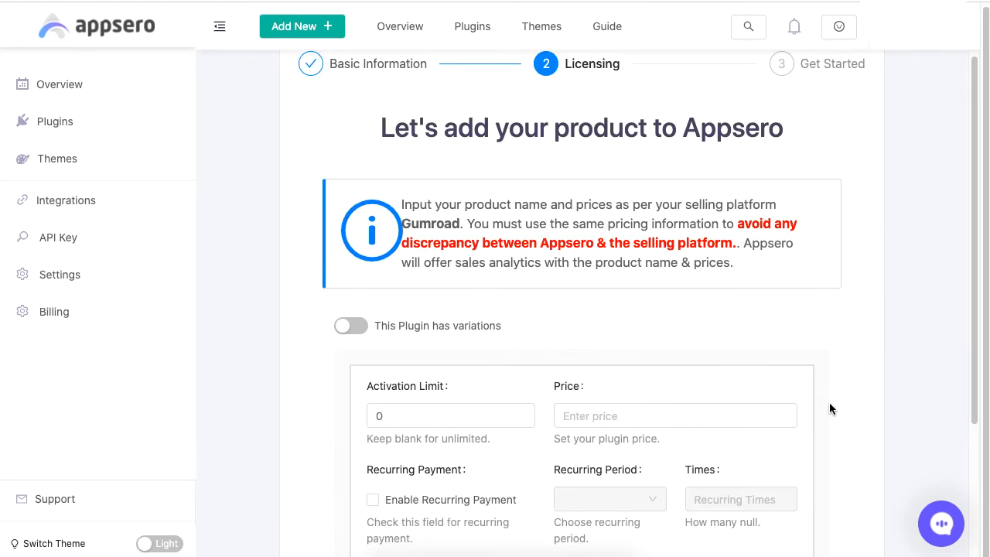
scroll(829, 409, down, 1)
scroll(829, 408, down, 2)
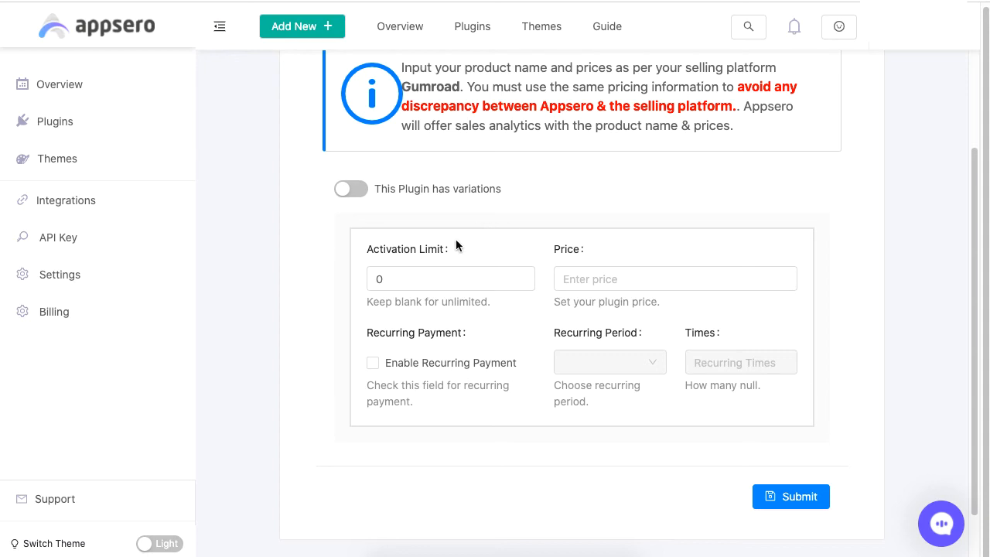
Step: Set the plugin's activation limit to 1 and price to 30, leave recurring payment disabled, and submit the pricing form
click(422, 275)
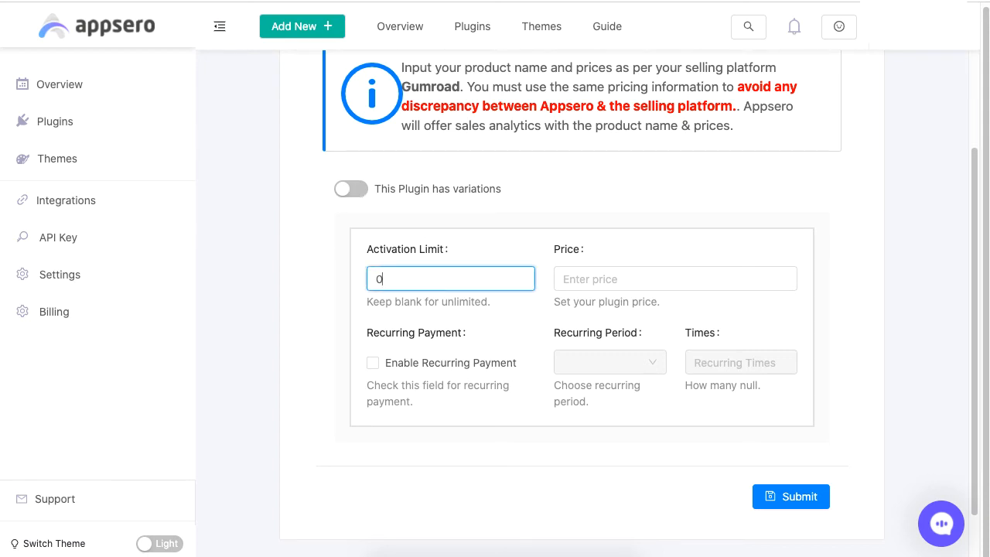
key(BackSpace)
text(1)
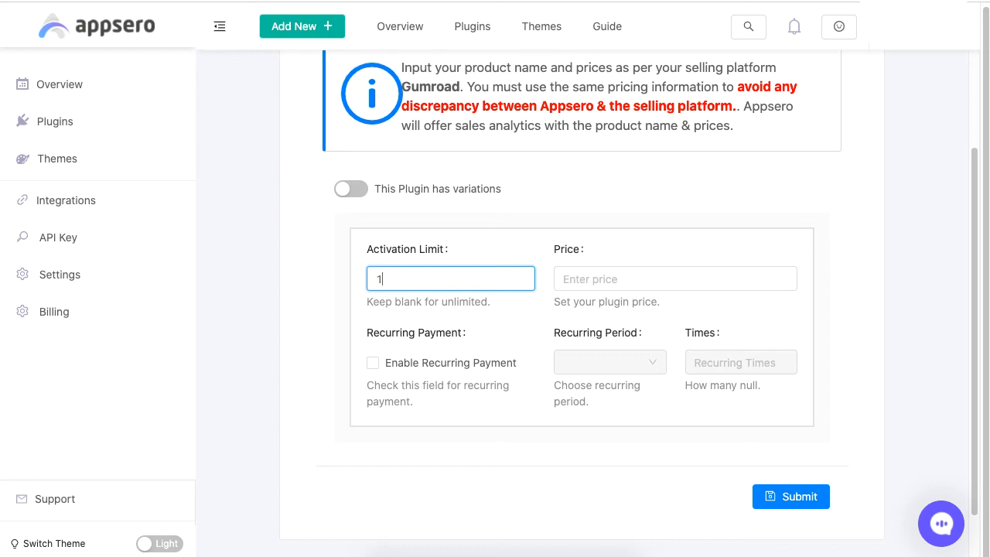
click(624, 280)
text(30)
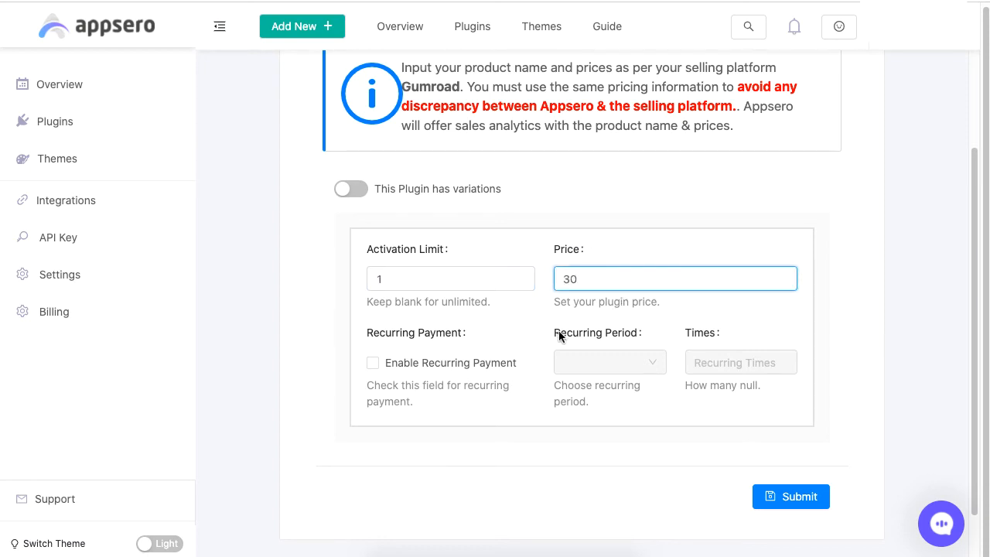
click(460, 370)
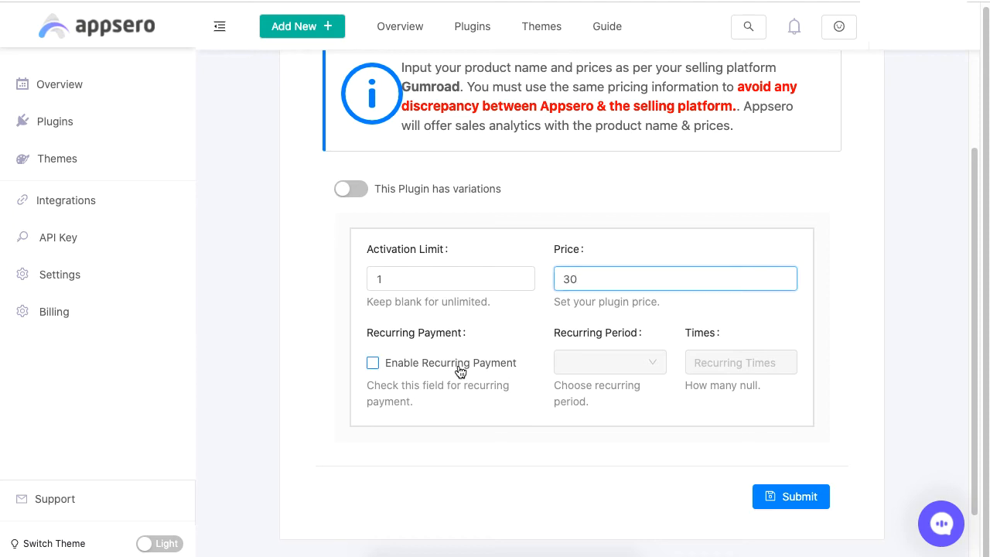
click(471, 364)
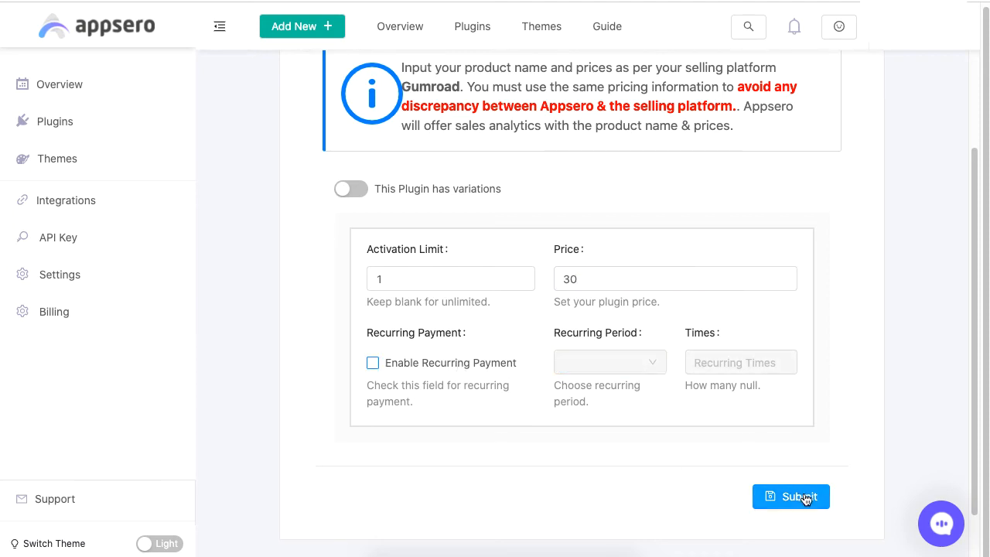
click(804, 496)
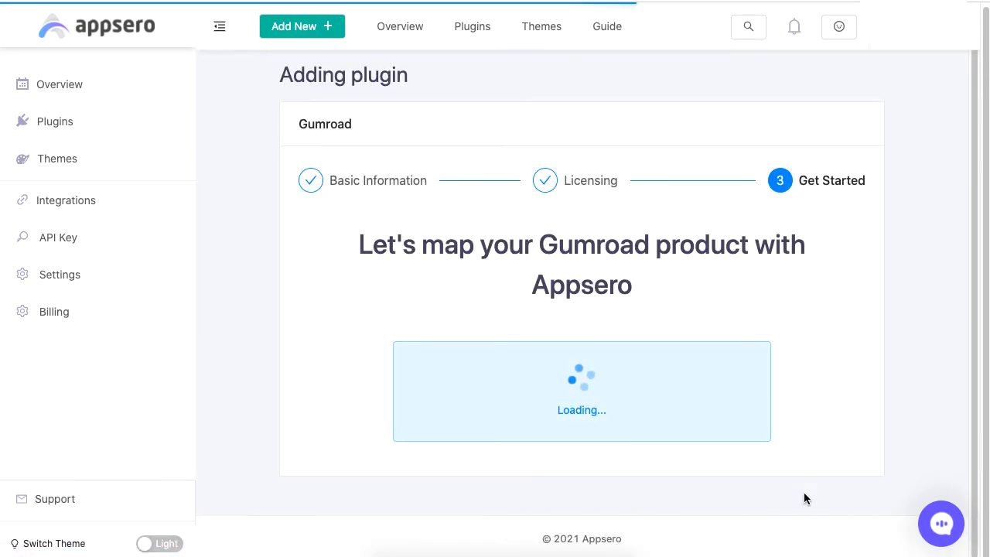
click(747, 296)
click(834, 302)
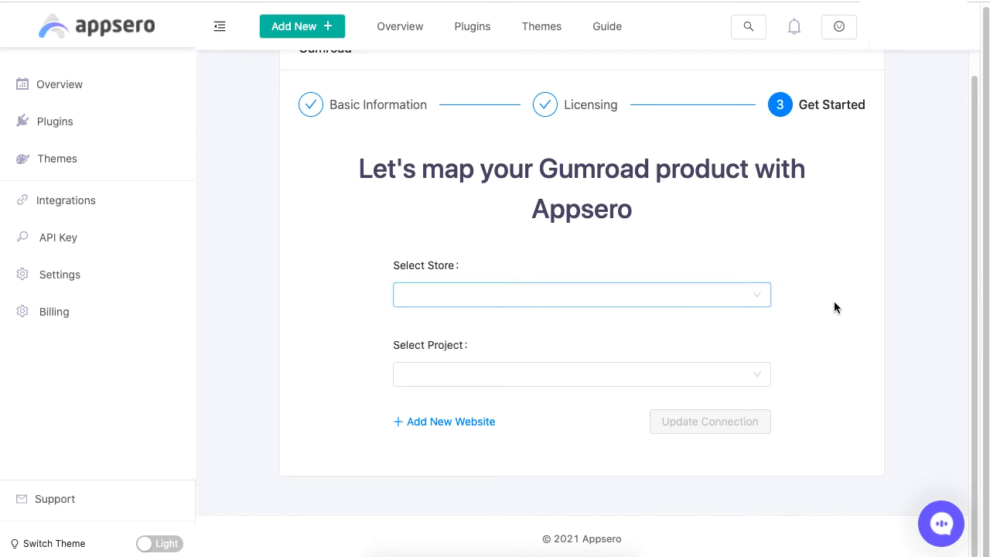
click(723, 295)
click(651, 355)
click(642, 374)
click(604, 428)
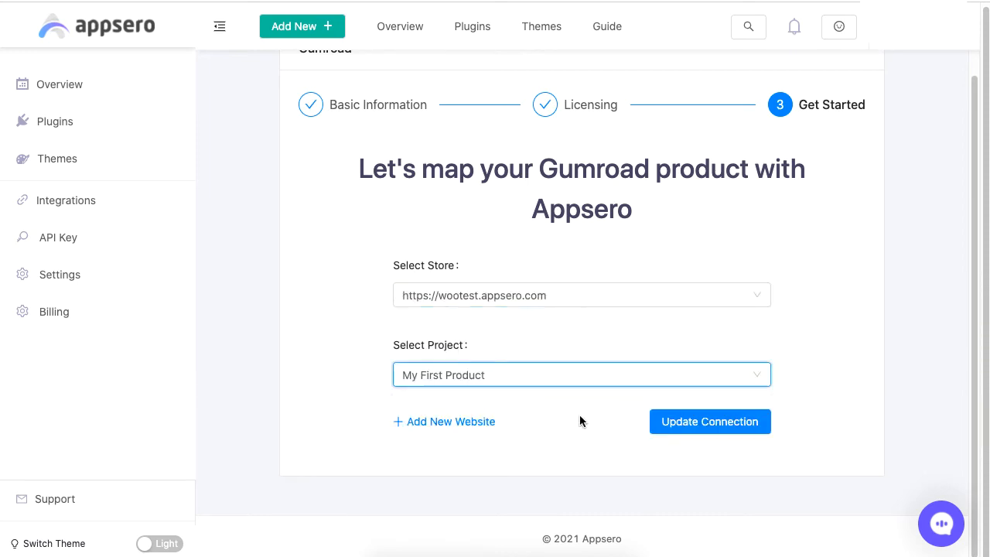
click(691, 431)
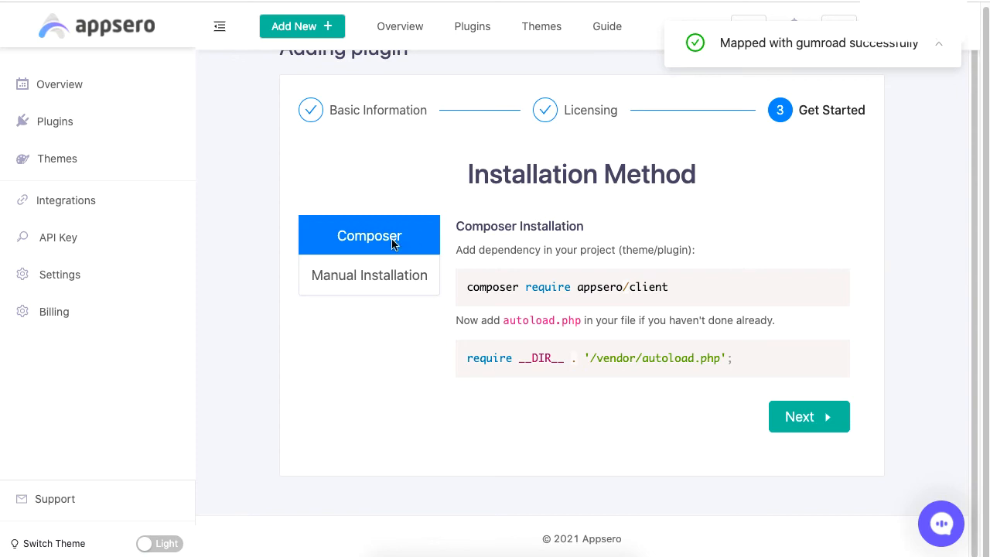
Step: View the manual installation instructions, switch back to the Composer method, and continue to the code snippet
click(397, 277)
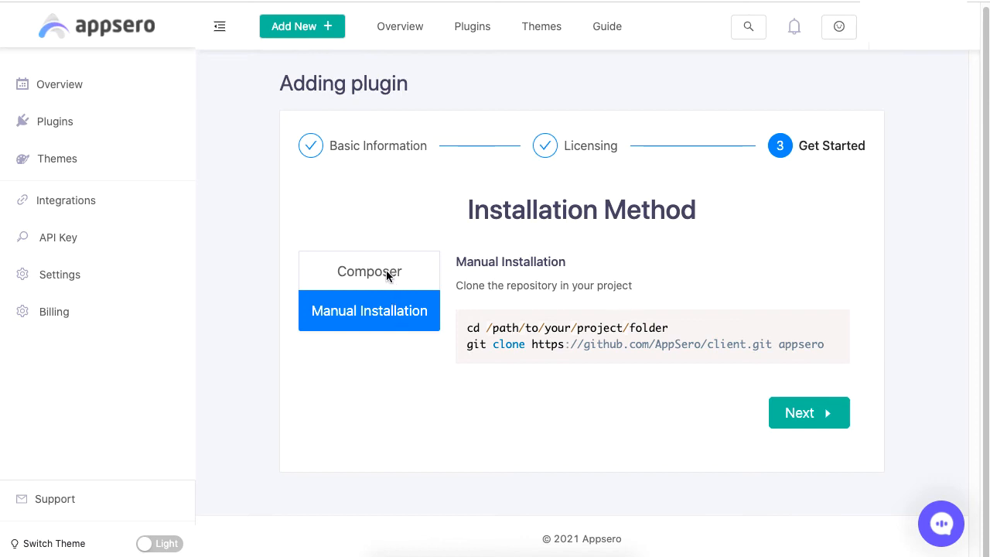
click(386, 271)
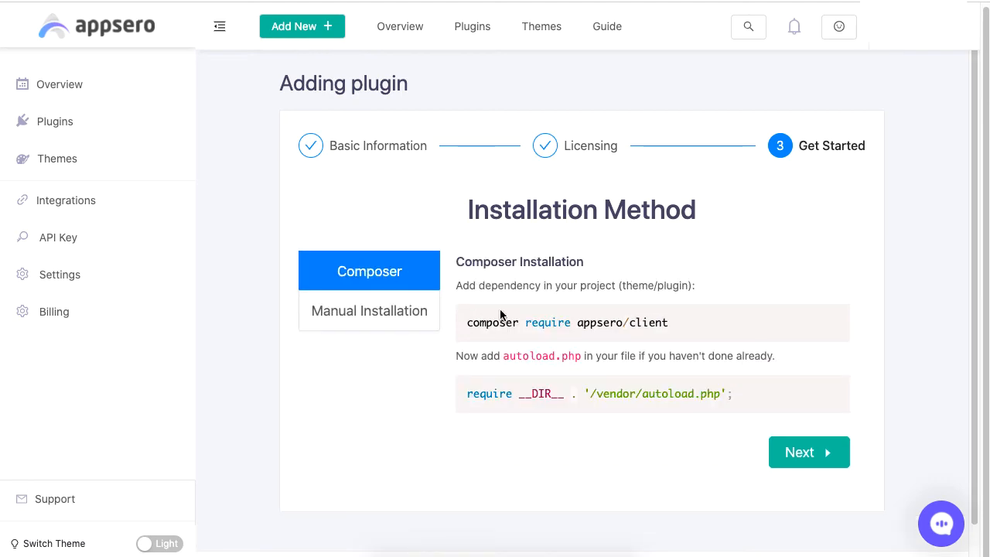
click(820, 462)
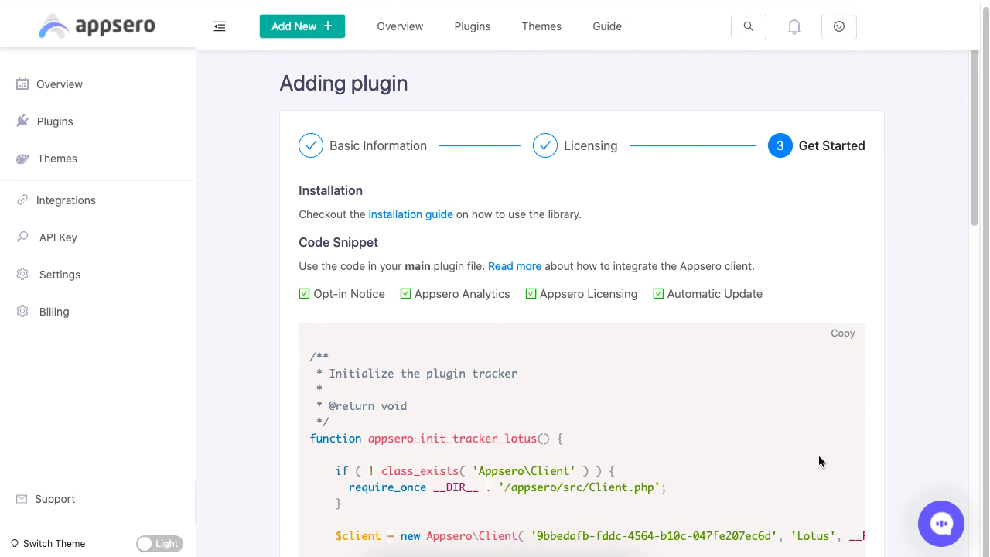
Step: Review the Appsero client code snippet for the main plugin file, and finish adding the plugin to reach its Get Started page
scroll(819, 461, down, 1)
scroll(820, 461, down, 10)
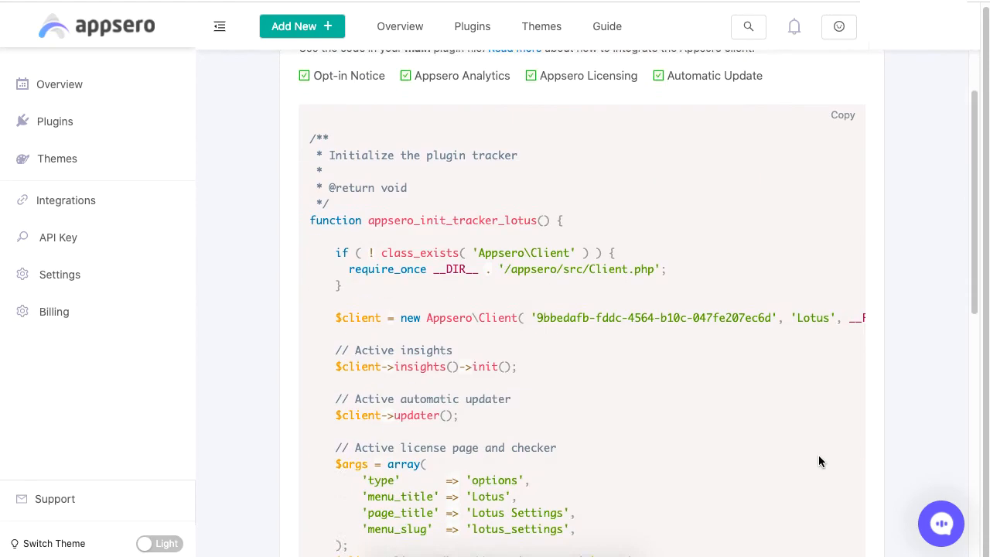
scroll(811, 363, up, 12)
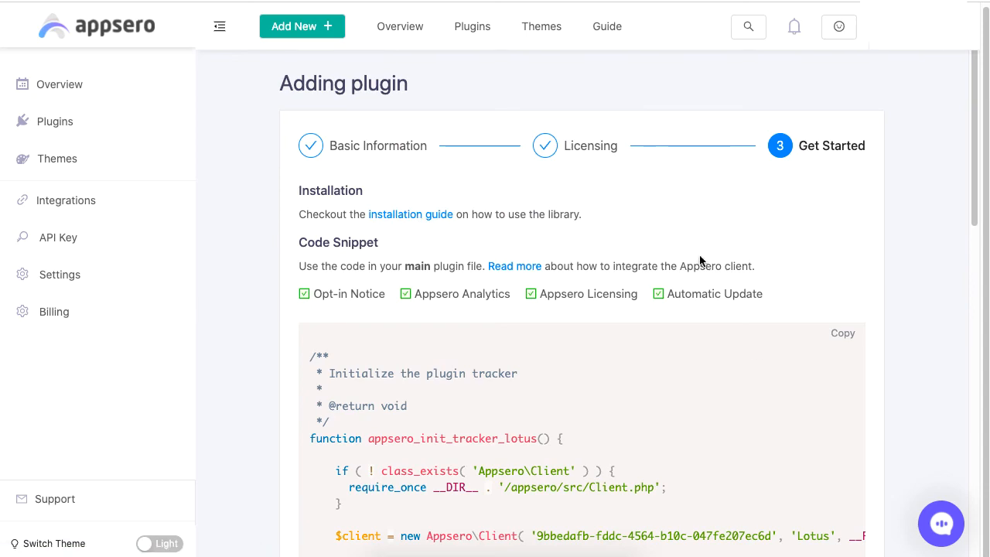
scroll(700, 259, down, 10)
click(850, 421)
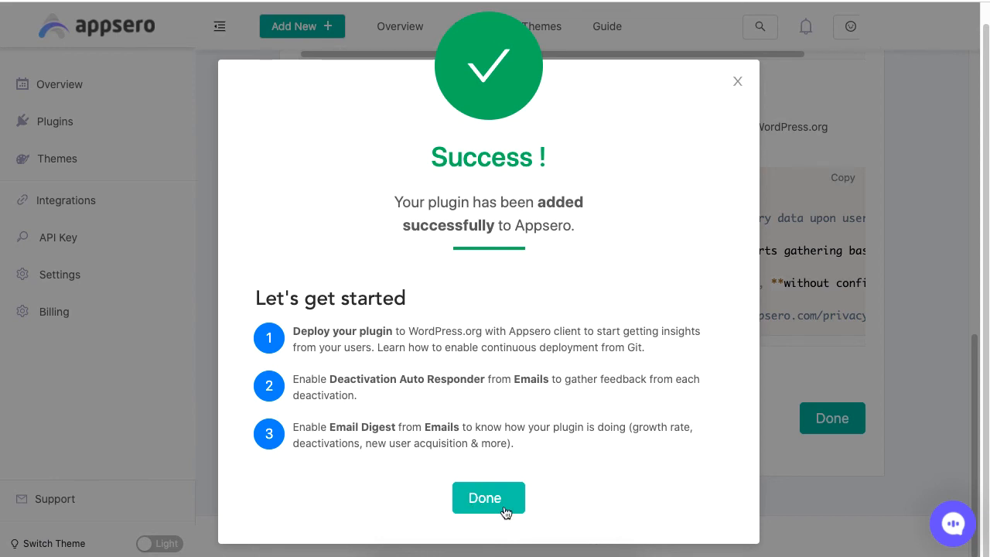
click(504, 510)
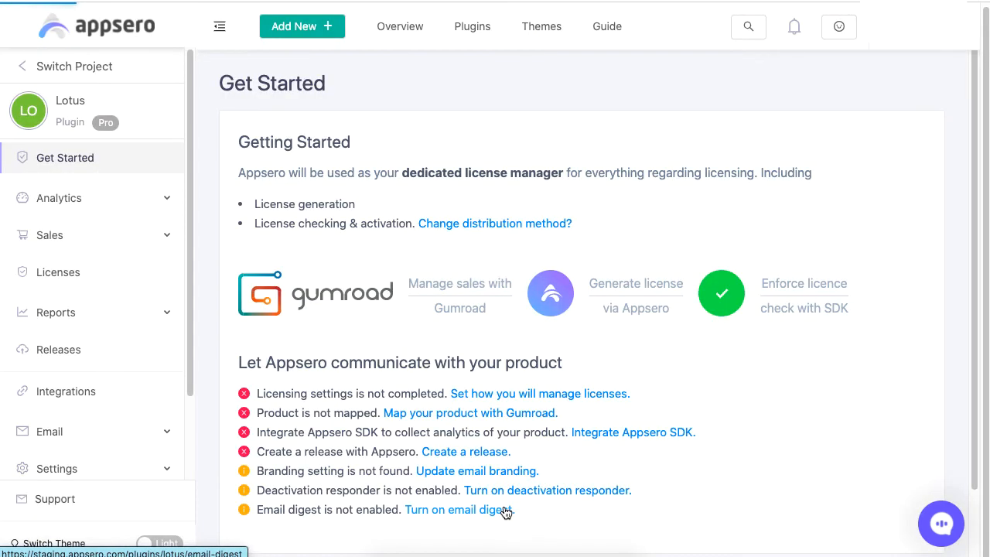
scroll(717, 421, down, 1)
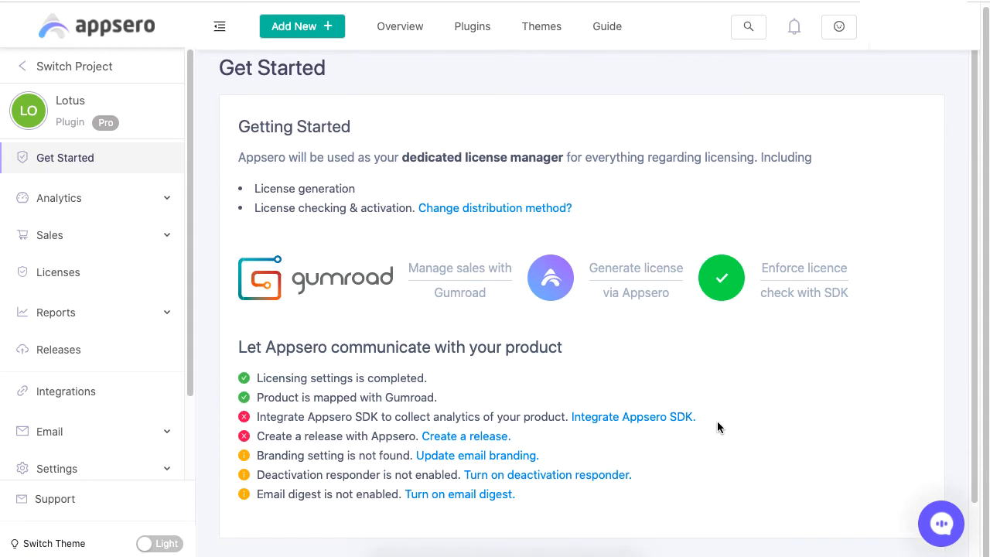